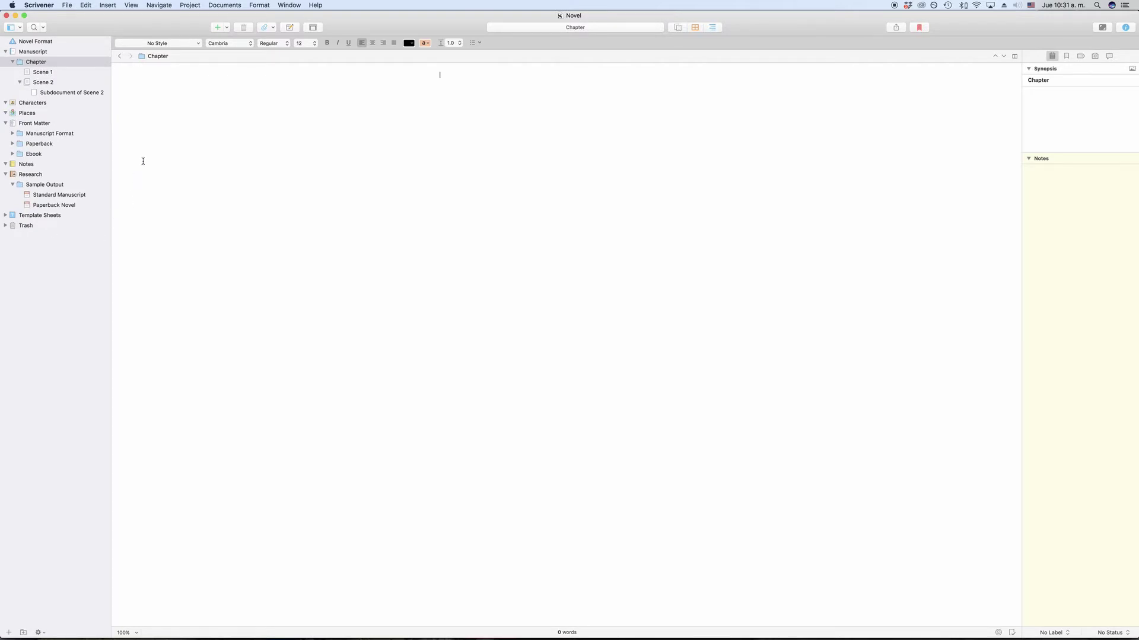
Restore the project window to the Default layout from Window > Layouts
{"action": "left_click", "coordinate": [289, 5]}
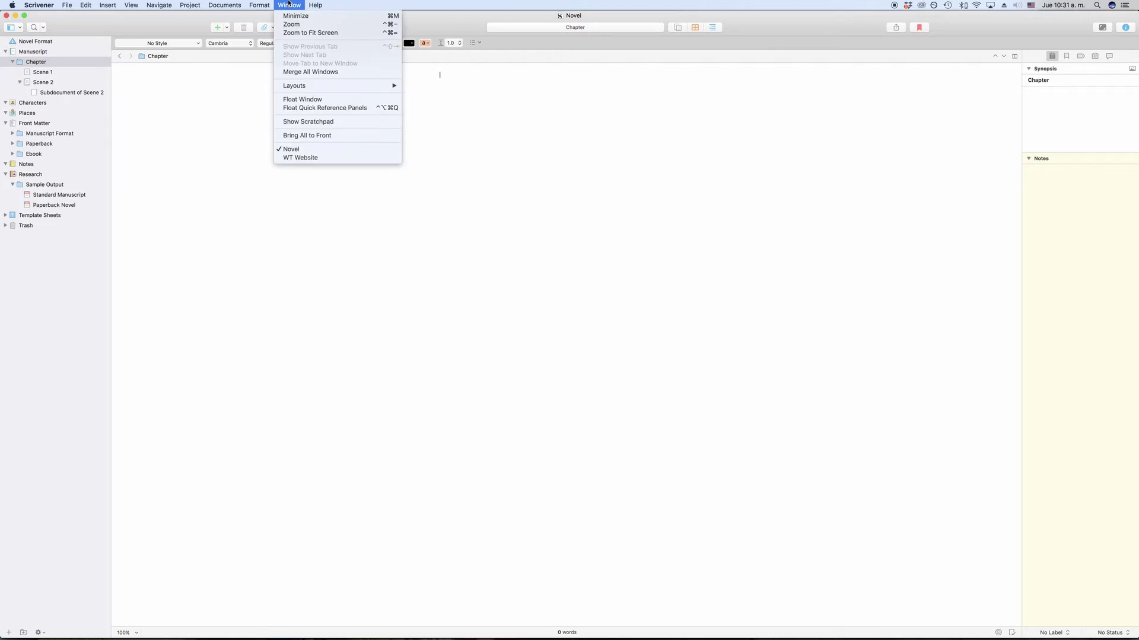
{"action": "mouse_move", "coordinate": [386, 84]}
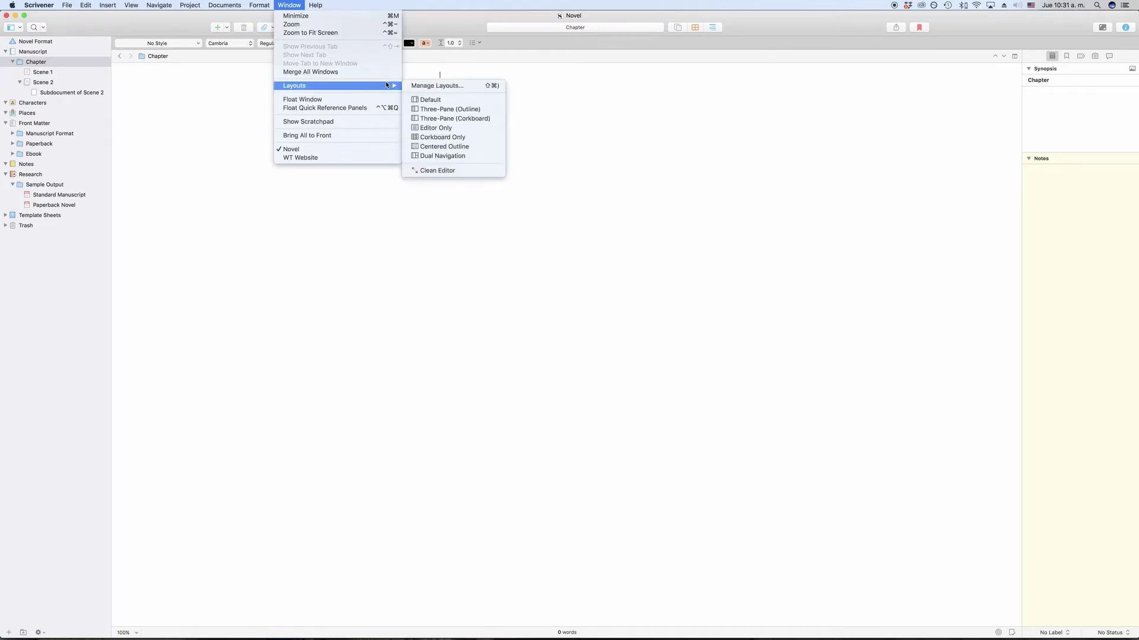
{"action": "left_click", "coordinate": [439, 104]}
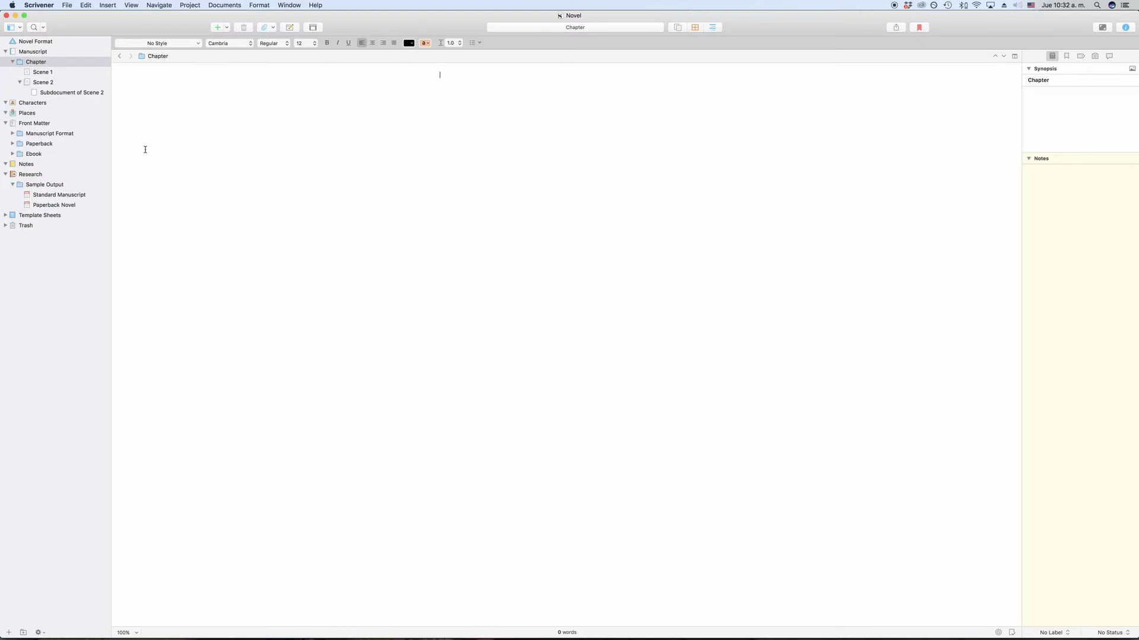
Open the Manuscript folder in the binder
{"action": "left_click", "coordinate": [35, 52]}
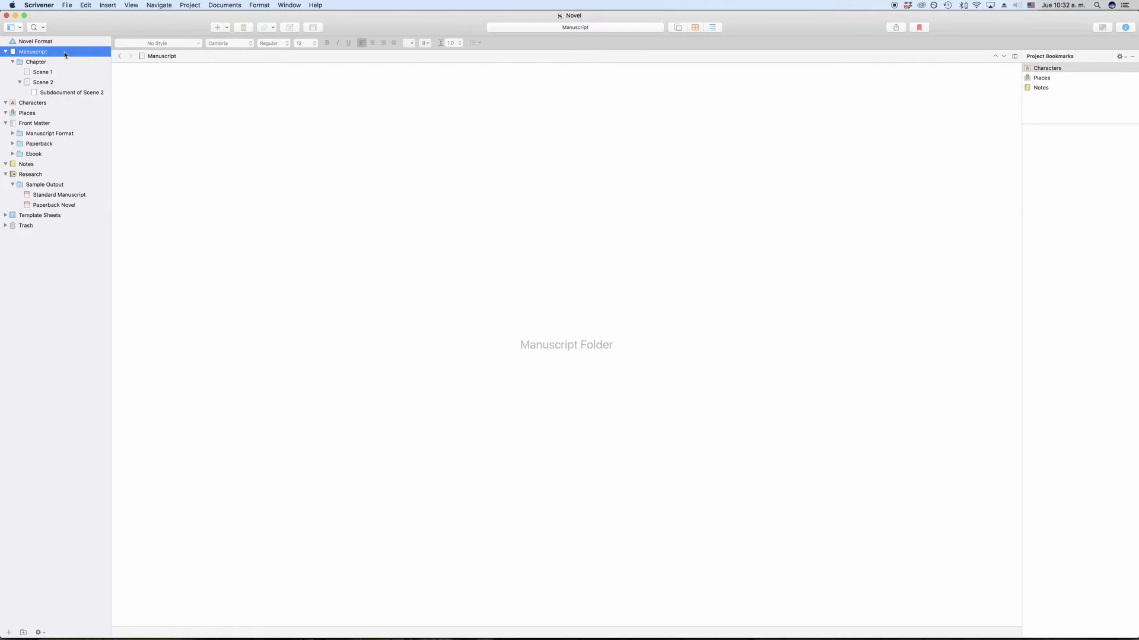
Type the placeholder text 'Sdfafaf af a' into the Chapter folder
{"action": "left_click", "coordinate": [42, 75]}
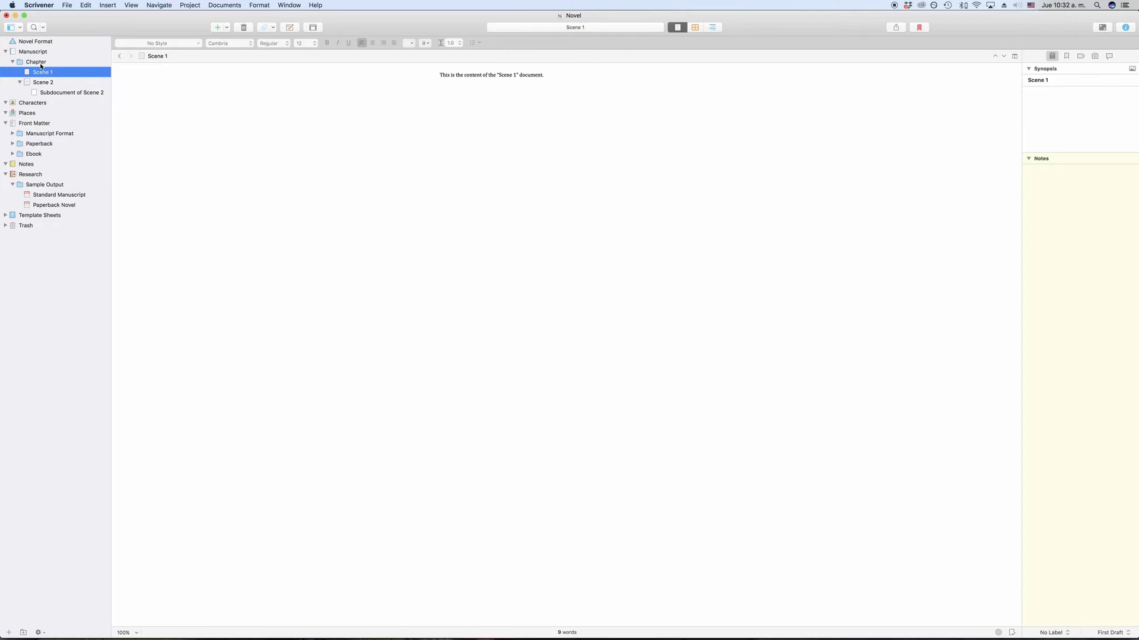
{"action": "left_click", "coordinate": [41, 63]}
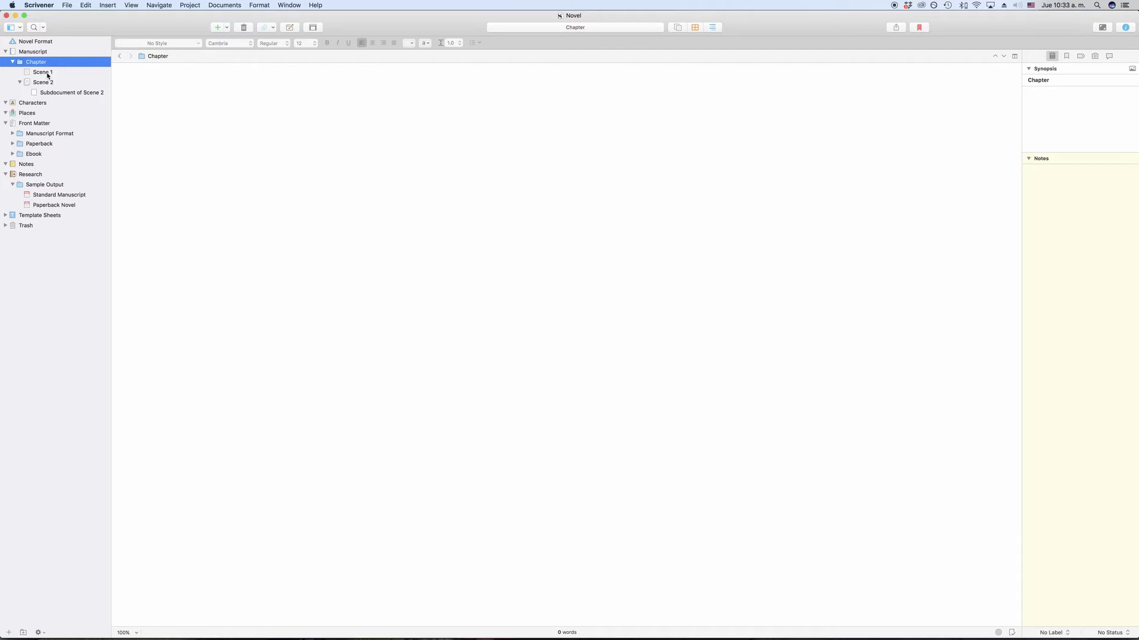
{"action": "left_click", "coordinate": [485, 173]}
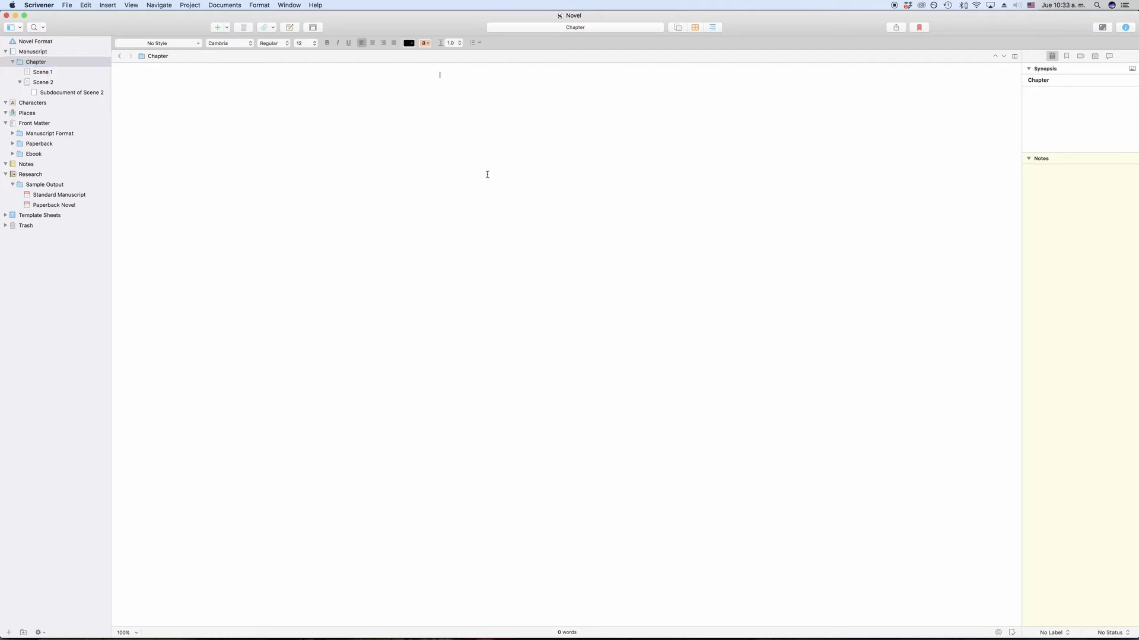
{"action": "type", "text": "Sdfafaf af a"}
Convert Chapter to a plain document and back to a folder, then select its text
{"action": "right_click", "coordinate": [38, 63]}
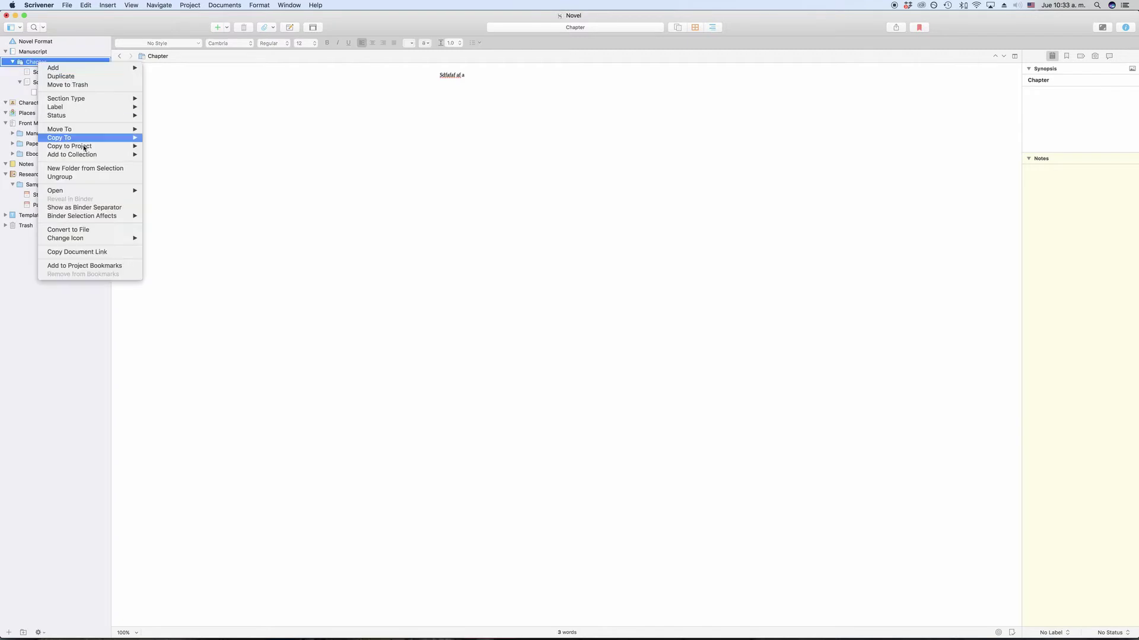
{"action": "left_click", "coordinate": [68, 230]}
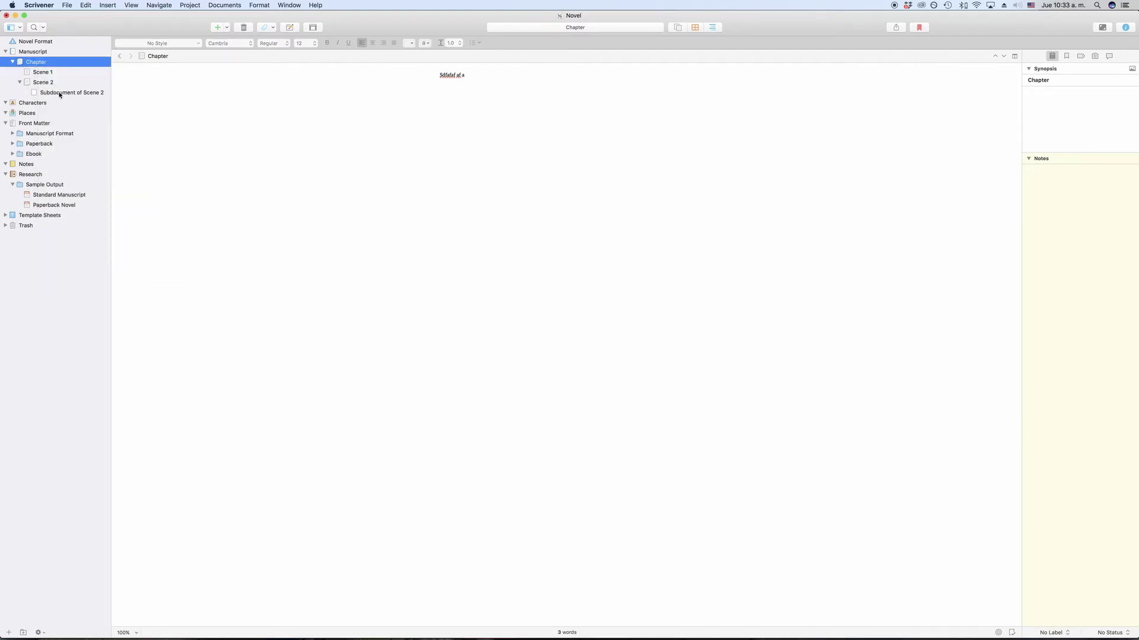
{"action": "right_click", "coordinate": [41, 63]}
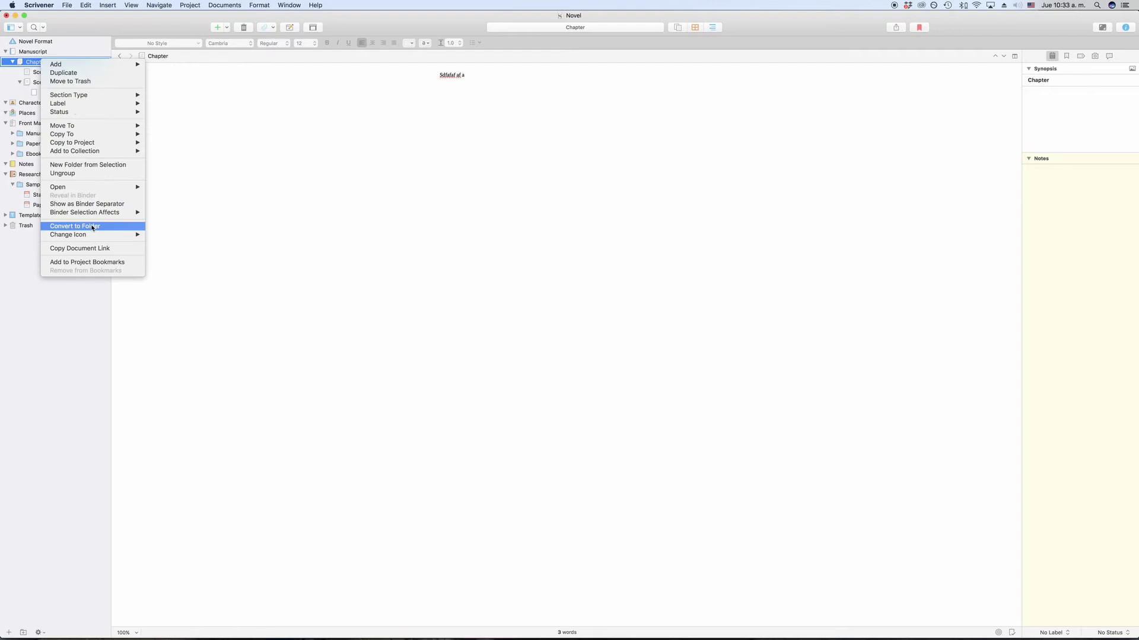
{"action": "left_click", "coordinate": [68, 227]}
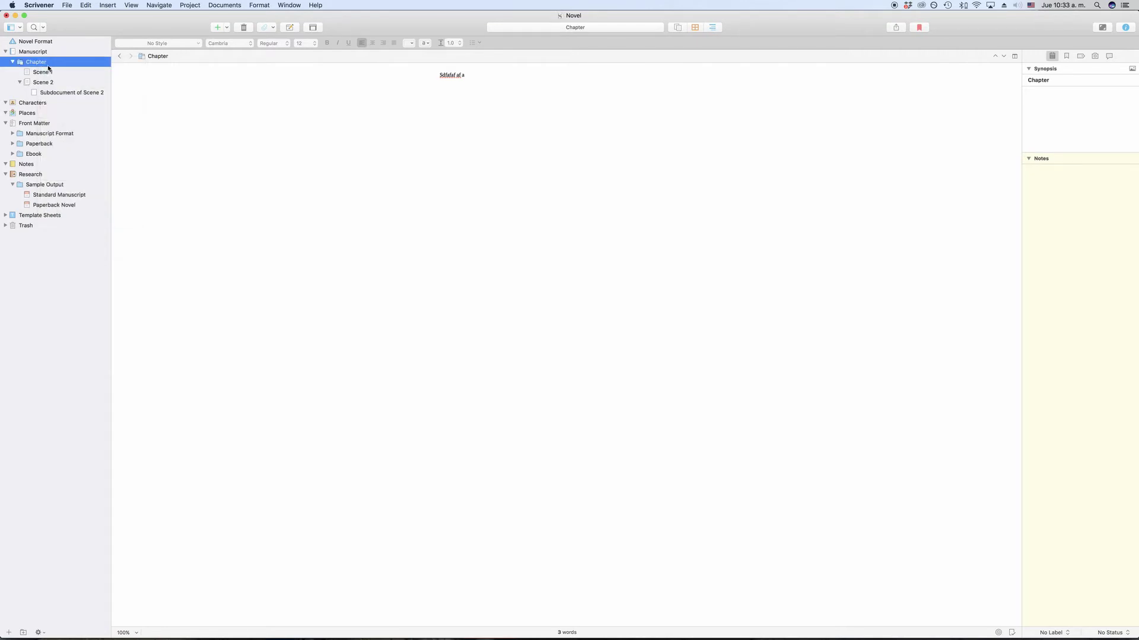
{"action": "left_click_drag", "start_coordinate": [503, 79], "coordinate": [332, 56]}
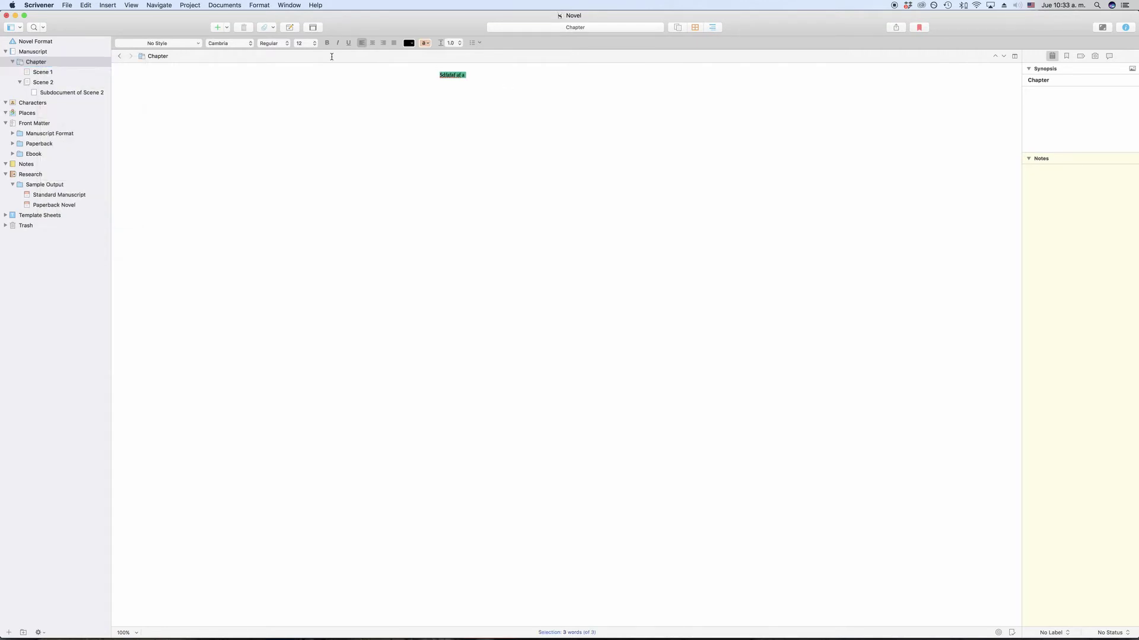
Delete the selected placeholder text from Chapter
{"action": "key", "text": "BackSpace"}
Open Novel Format and place the cursor after 'Places' in its Compiling section
{"action": "left_click", "coordinate": [40, 43]}
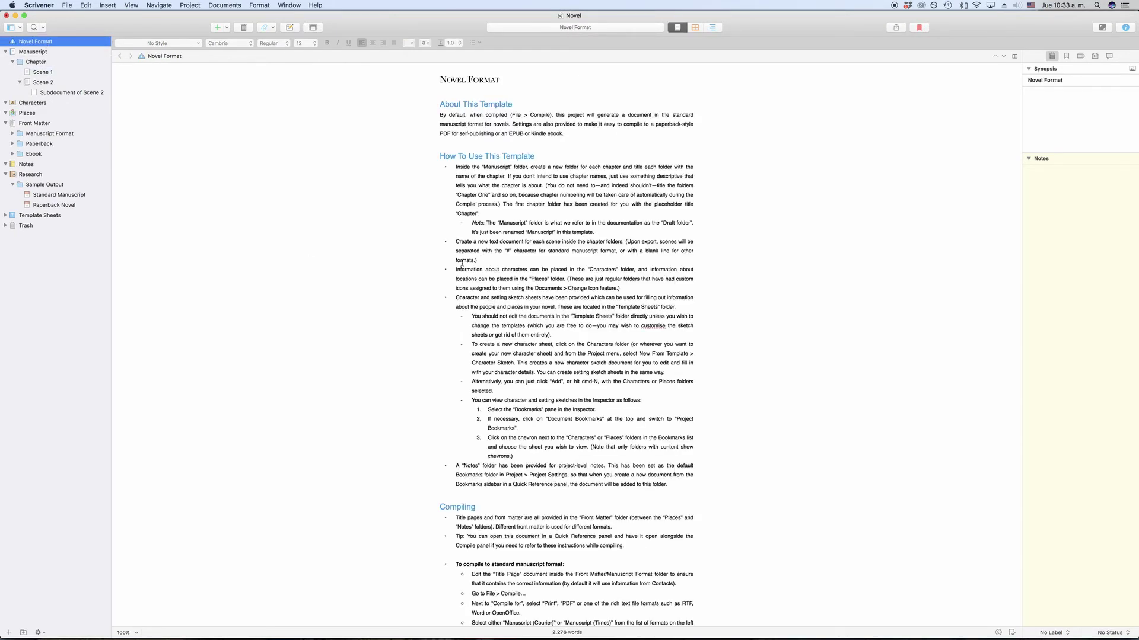
{"action": "scroll", "coordinate": [462, 263], "scroll_direction": "down", "scroll_amount": 7}
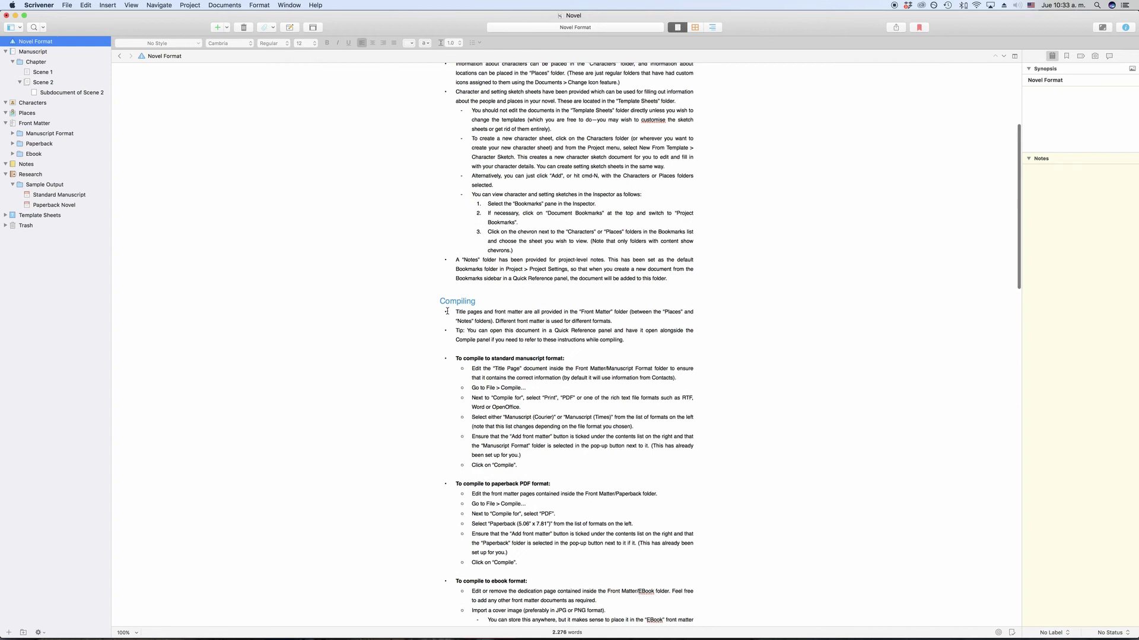
{"action": "left_click_drag", "start_coordinate": [440, 299], "coordinate": [582, 559]}
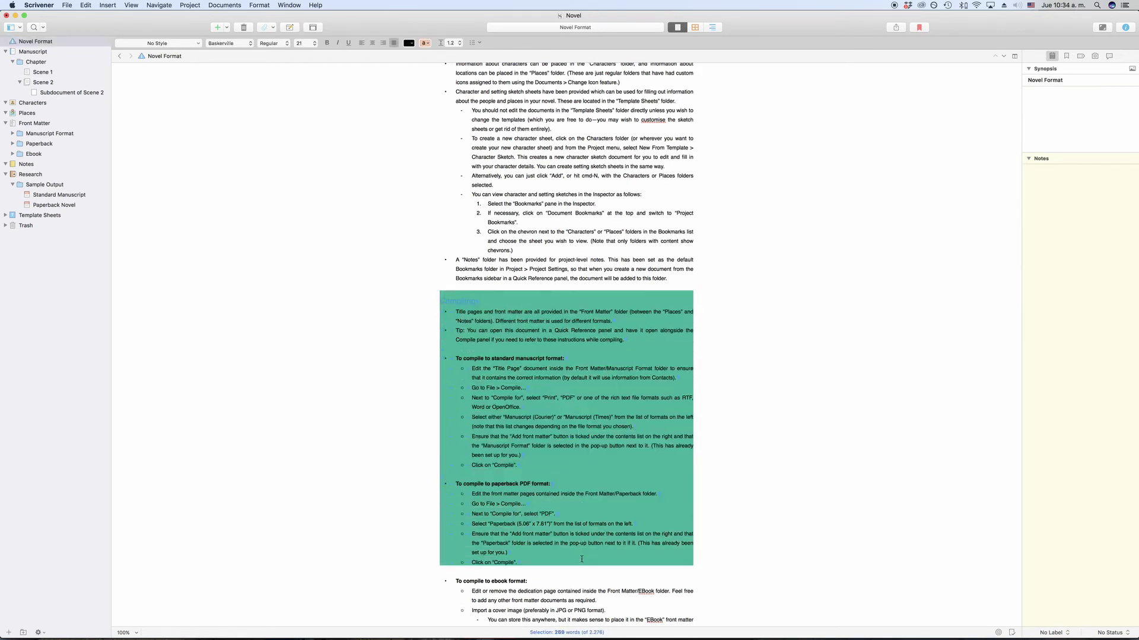
{"action": "left_click", "coordinate": [581, 559]}
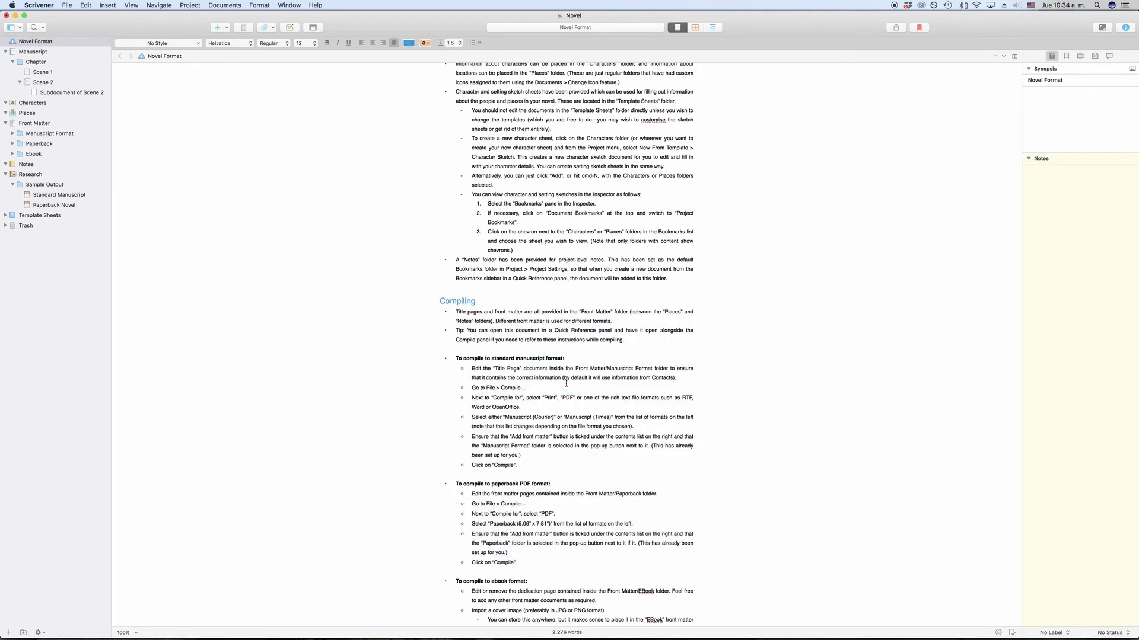
{"action": "left_click", "coordinate": [681, 314]}
Expand the Trash and close its menu without emptying it, then open the Research folder
{"action": "left_click", "coordinate": [27, 225]}
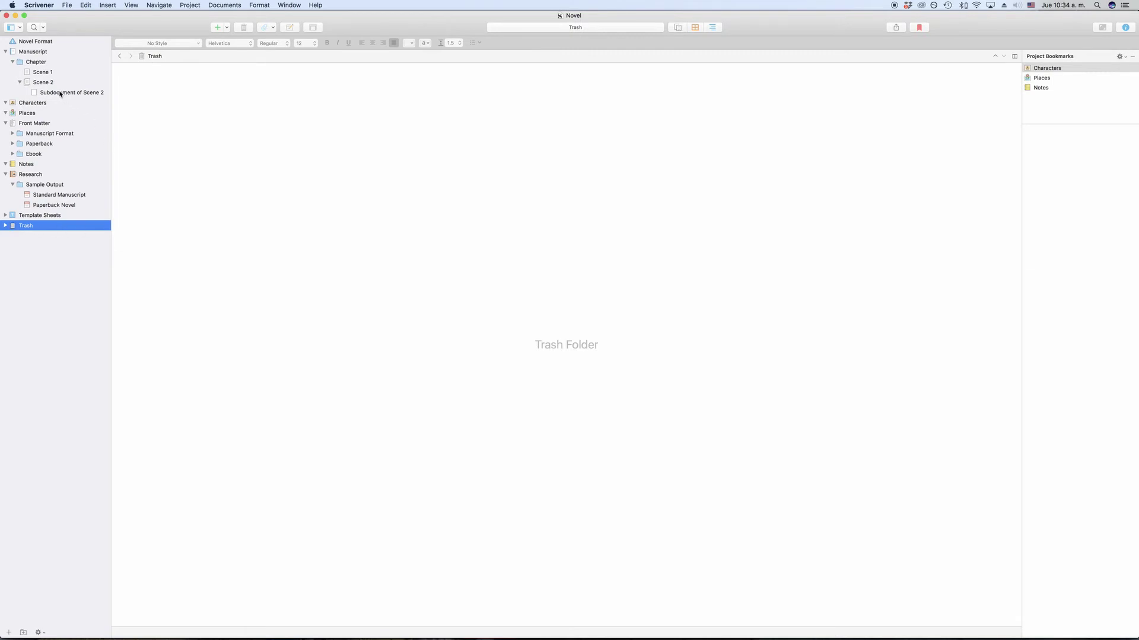
{"action": "left_click", "coordinate": [6, 225]}
{"action": "right_click", "coordinate": [25, 228]}
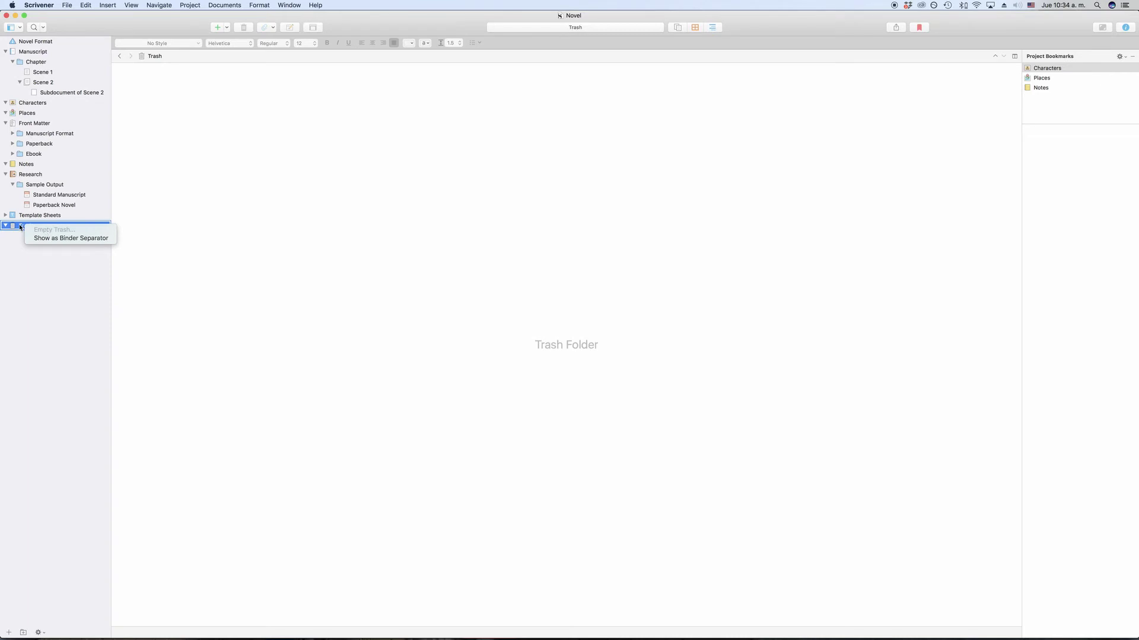
{"action": "left_click", "coordinate": [20, 228]}
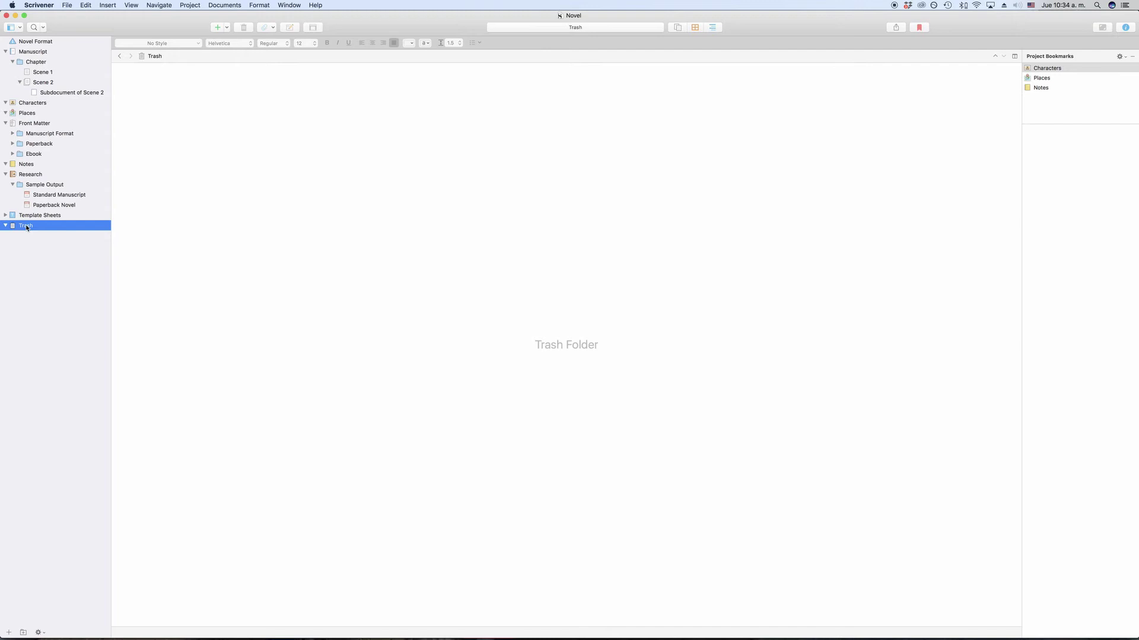
{"action": "left_click", "coordinate": [35, 176]}
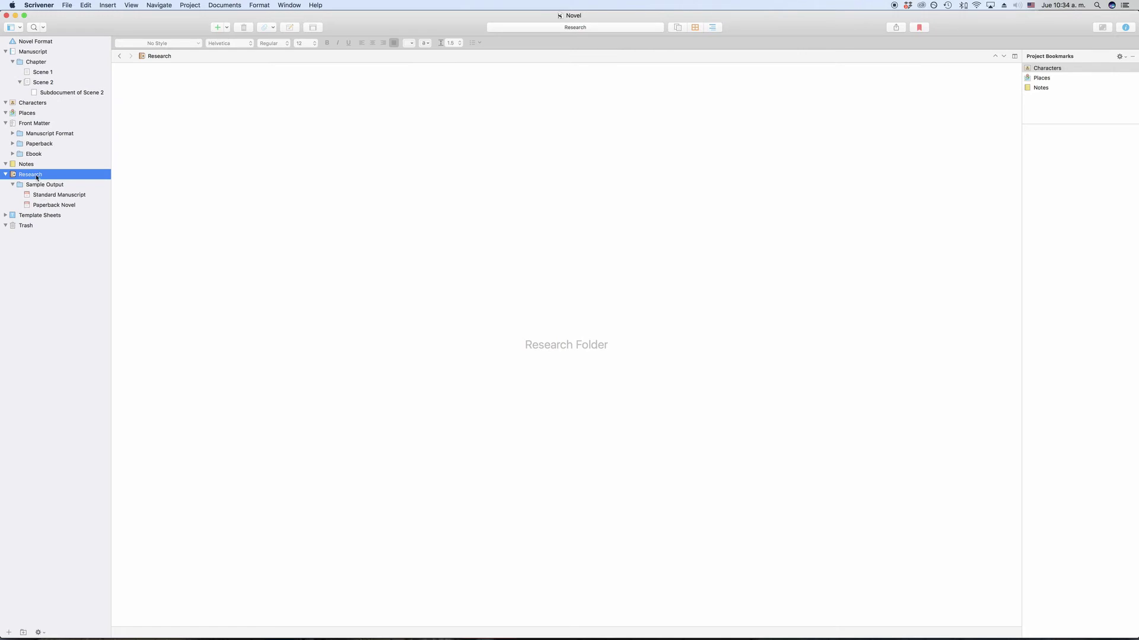
Rename the Research folder to 'Stuff'
{"action": "left_click", "coordinate": [36, 175]}
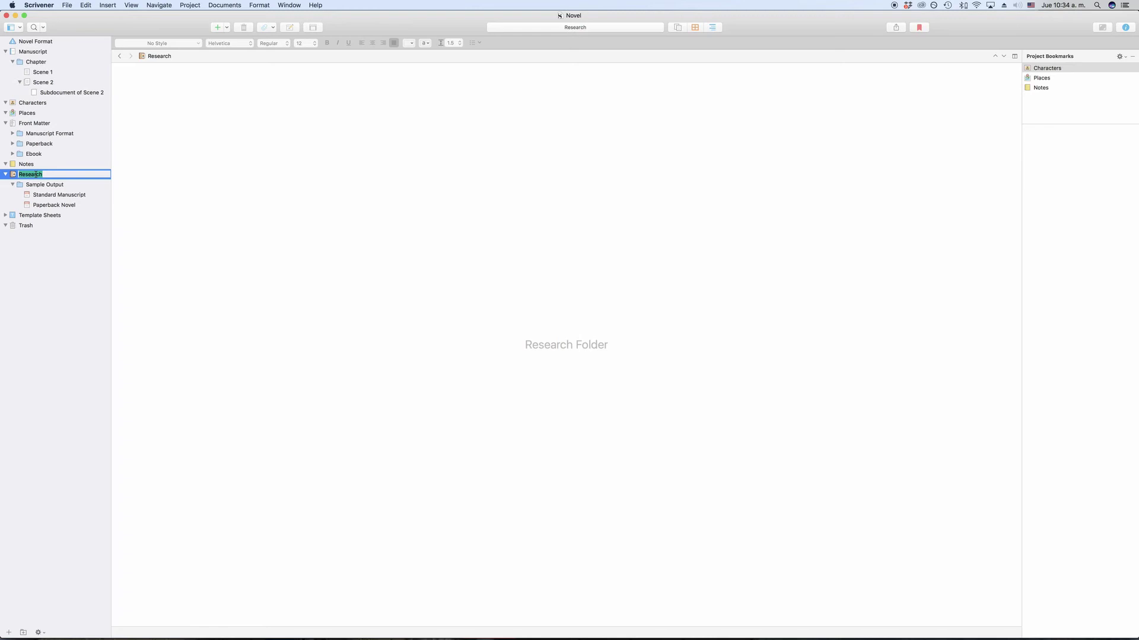
{"action": "type", "text": "Stuff"}
{"action": "key", "text": "Return"}
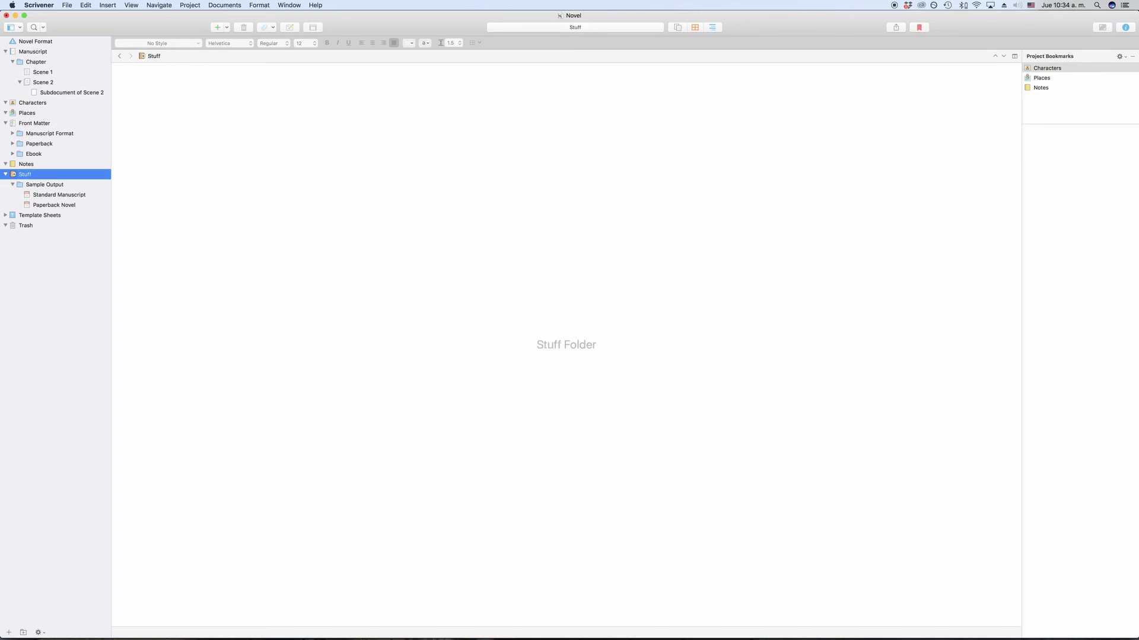
Open the Standard Manuscript sample and check its external editor choices without picking one
{"action": "left_click", "coordinate": [47, 198]}
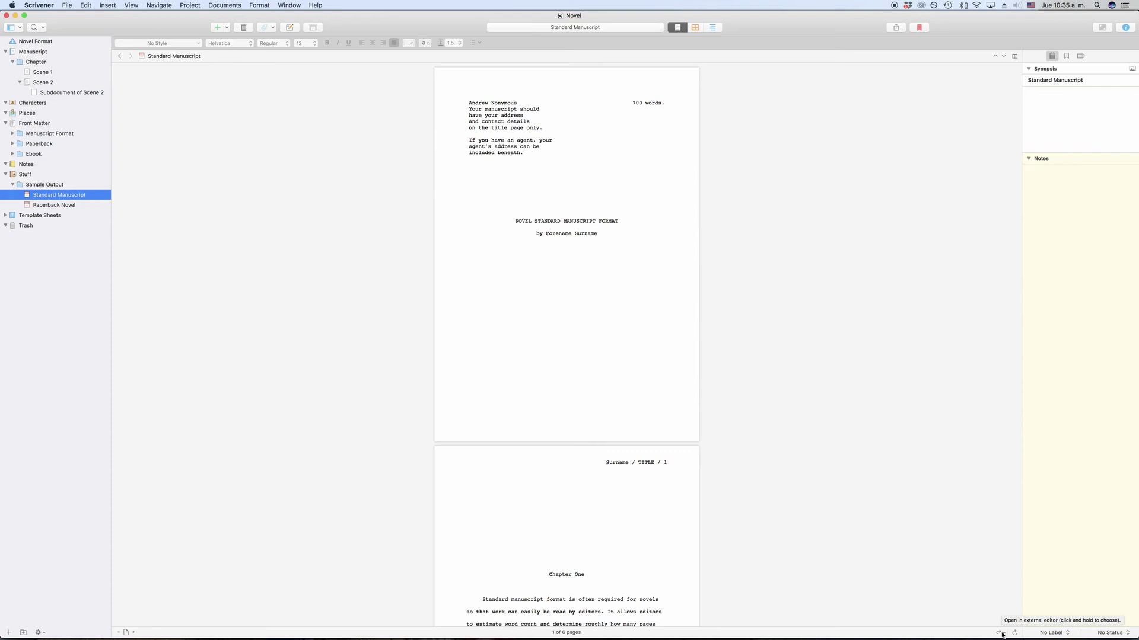
{"action": "left_click", "coordinate": [1002, 635]}
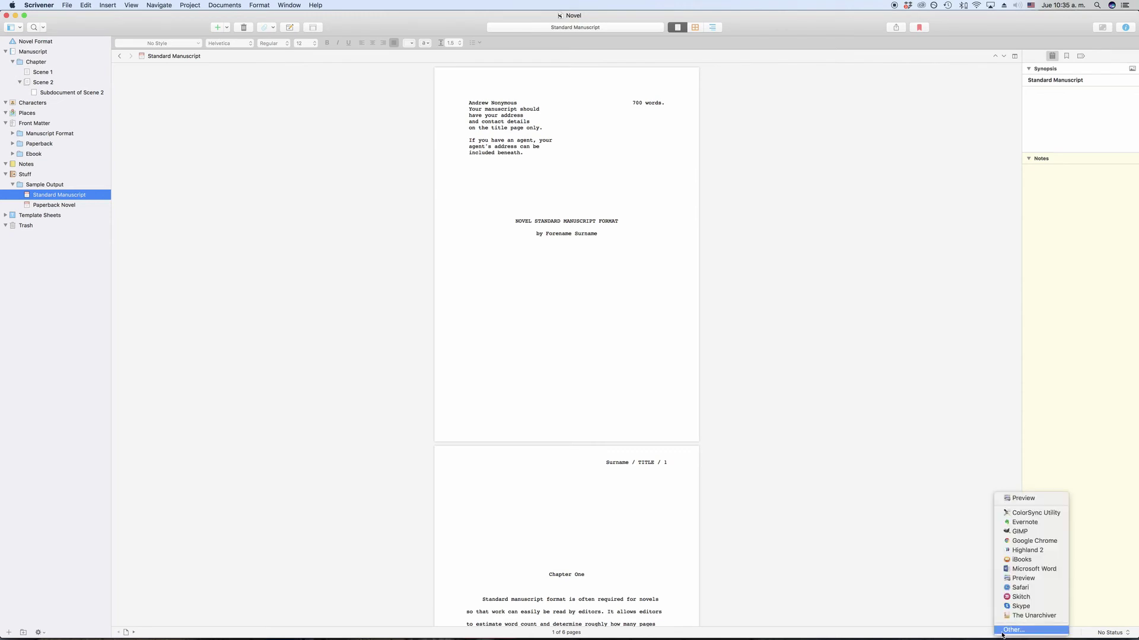
{"action": "left_click", "coordinate": [926, 452]}
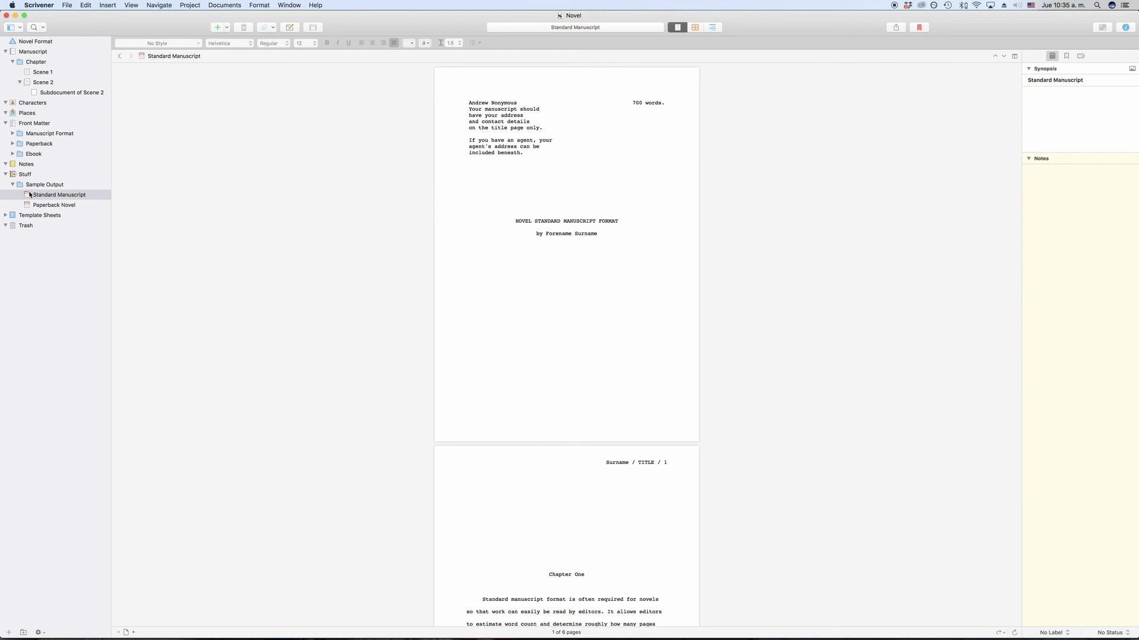
{"action": "right_click", "coordinate": [20, 175]}
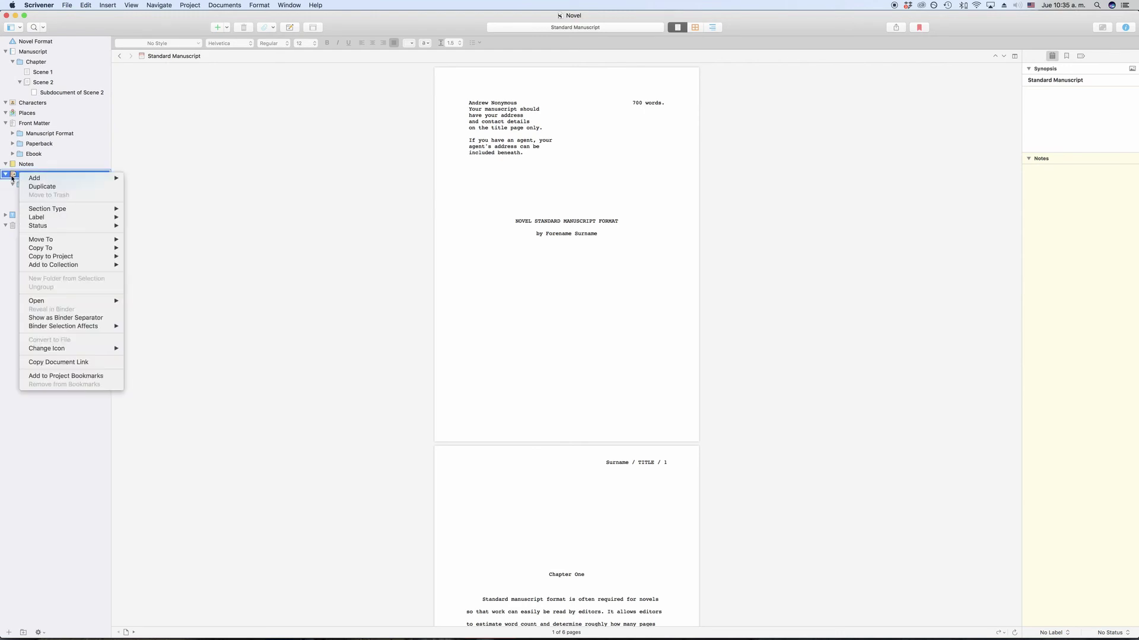
{"action": "mouse_move", "coordinate": [108, 351]}
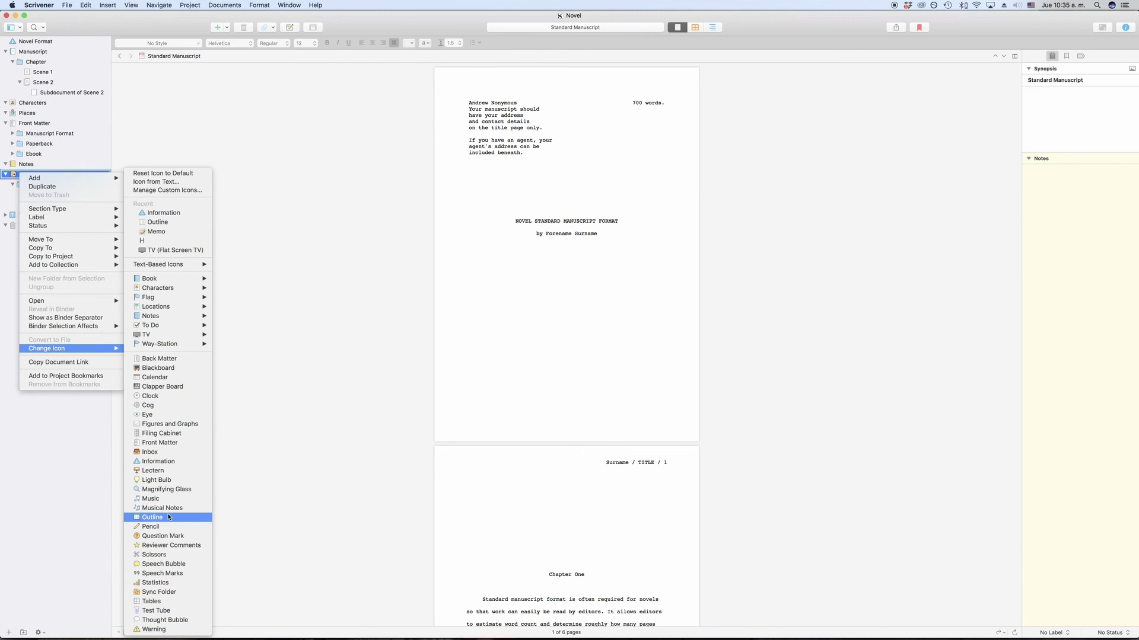
{"action": "left_click", "coordinate": [15, 178]}
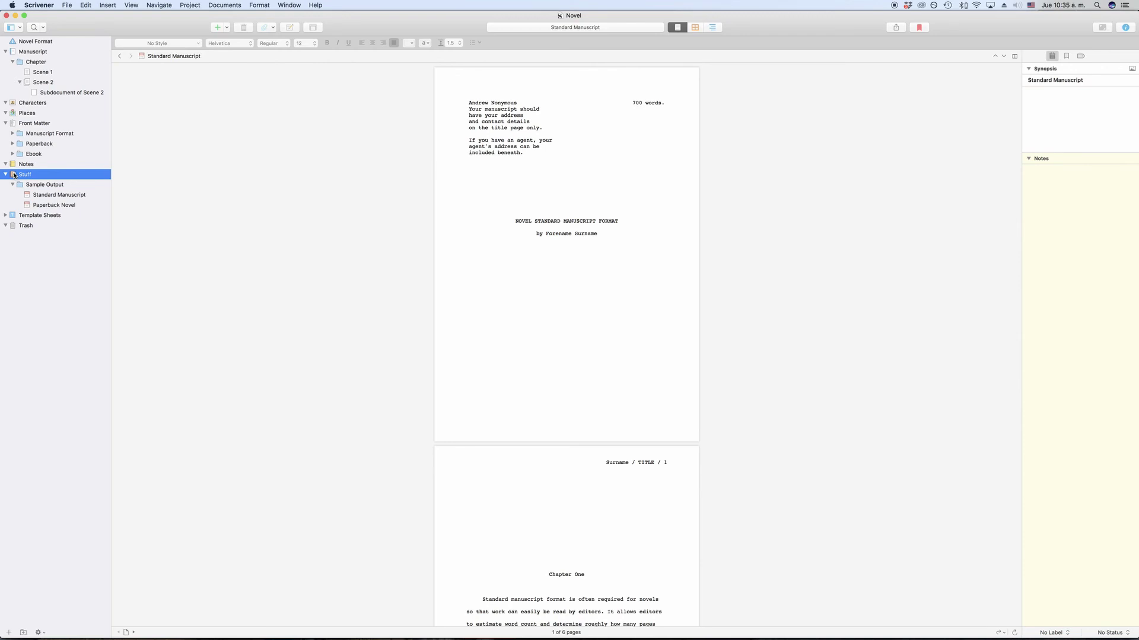
Check the Add dropdown's item types without adding, then open the Notes folder
{"action": "left_click", "coordinate": [226, 27]}
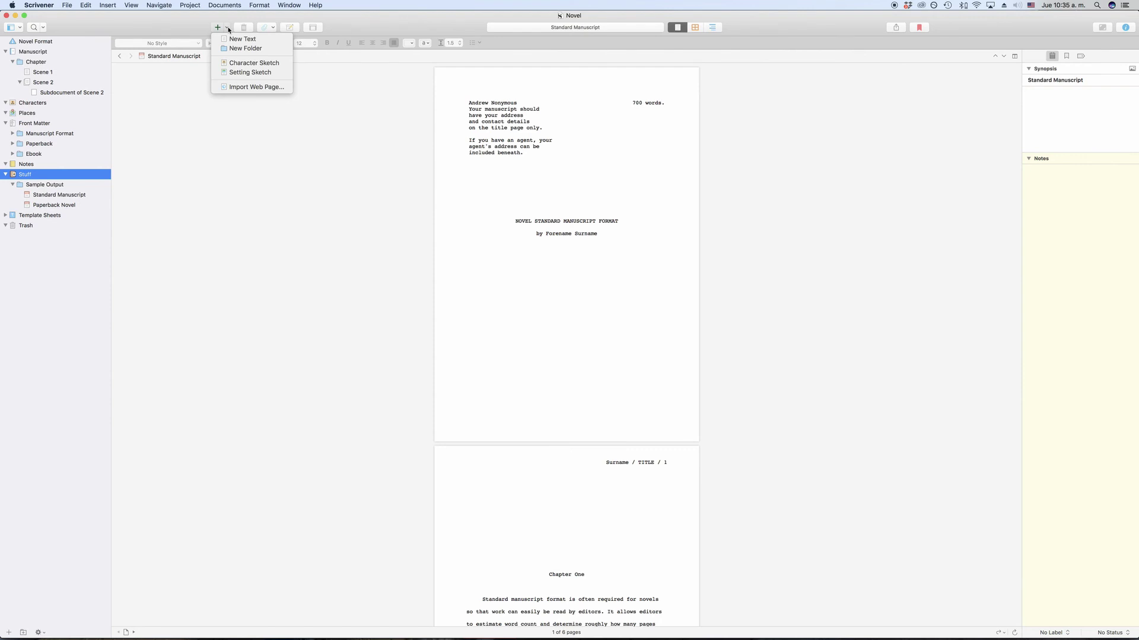
{"action": "left_click", "coordinate": [228, 29]}
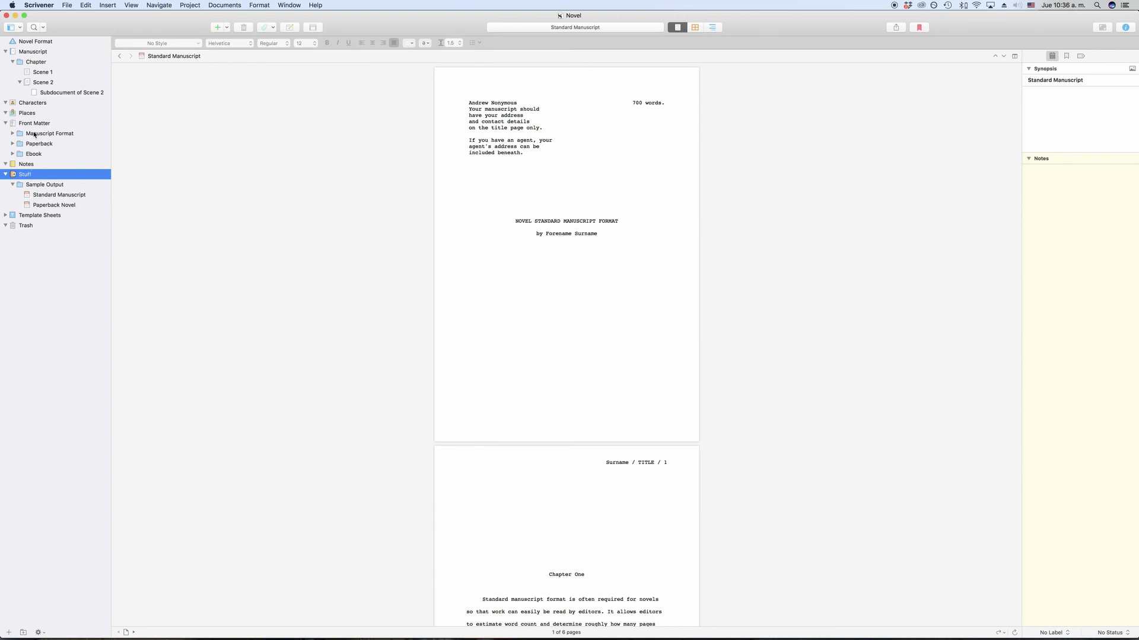
{"action": "mouse_move", "coordinate": [13, 167]}
{"action": "left_mouse_down"}
{"action": "mouse_move", "coordinate": [48, 168]}
{"action": "mouse_move", "coordinate": [48, 183]}
{"action": "mouse_move", "coordinate": [30, 187]}
{"action": "mouse_move", "coordinate": [2, 159]}
{"action": "left_mouse_up"}
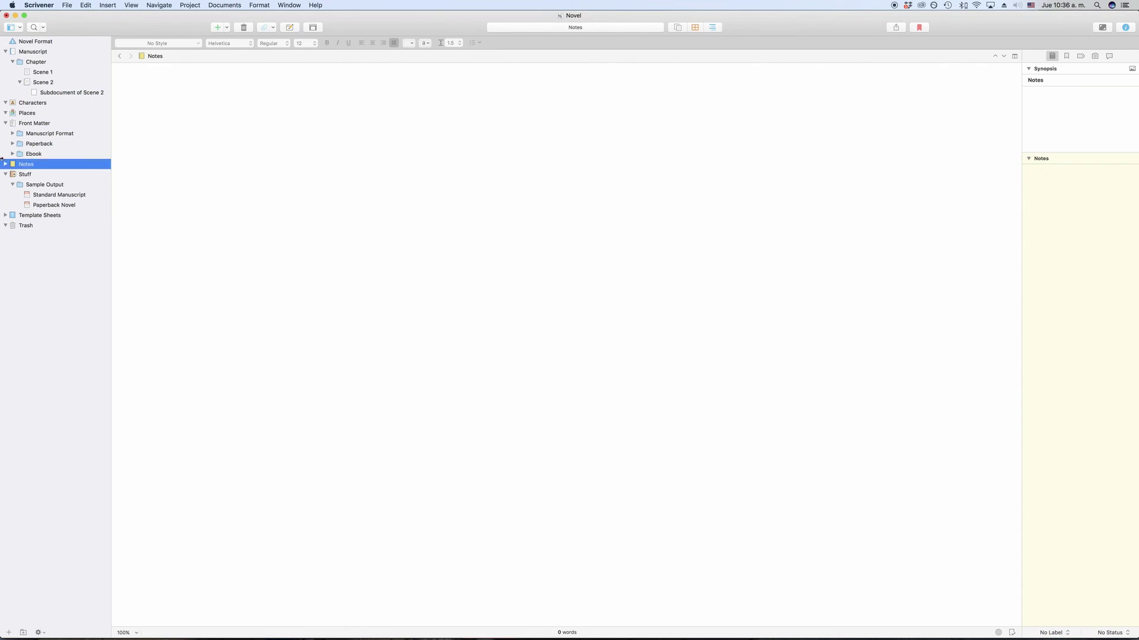
Create an Untitled Document and a New Folder inside Notes, then open the gear action menu
{"action": "left_click", "coordinate": [9, 633]}
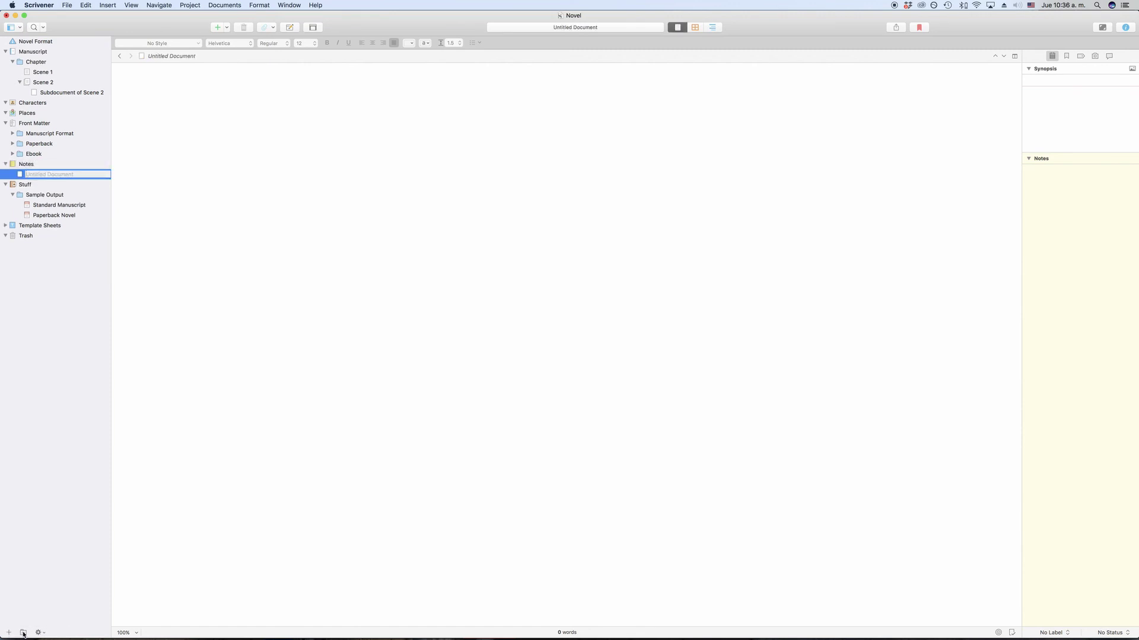
{"action": "left_click", "coordinate": [23, 633]}
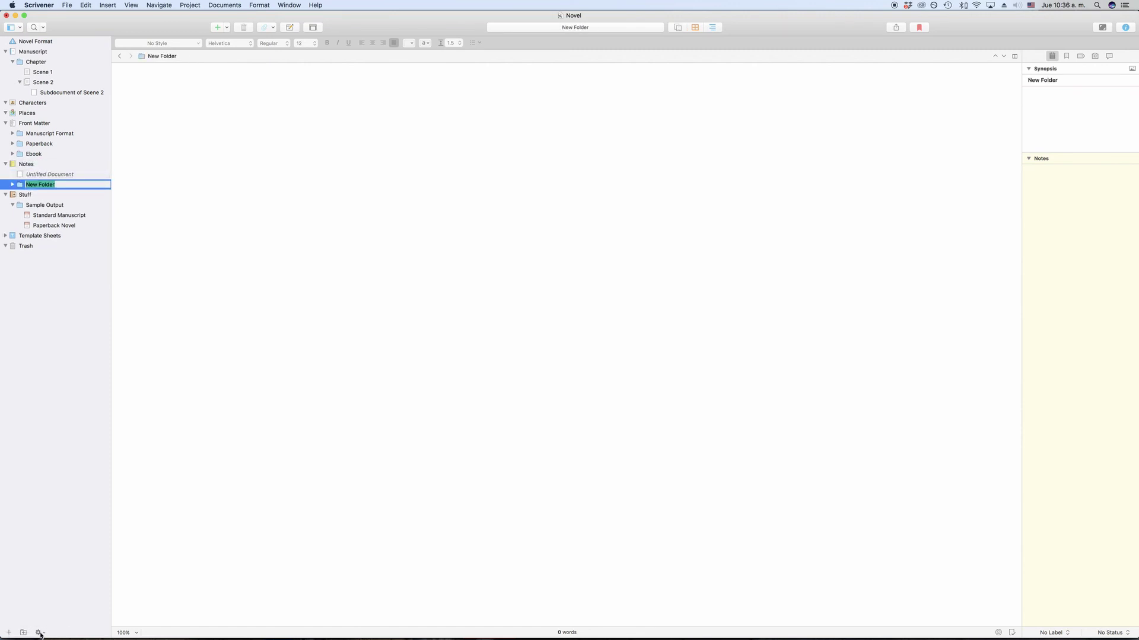
{"action": "left_click", "coordinate": [39, 633]}
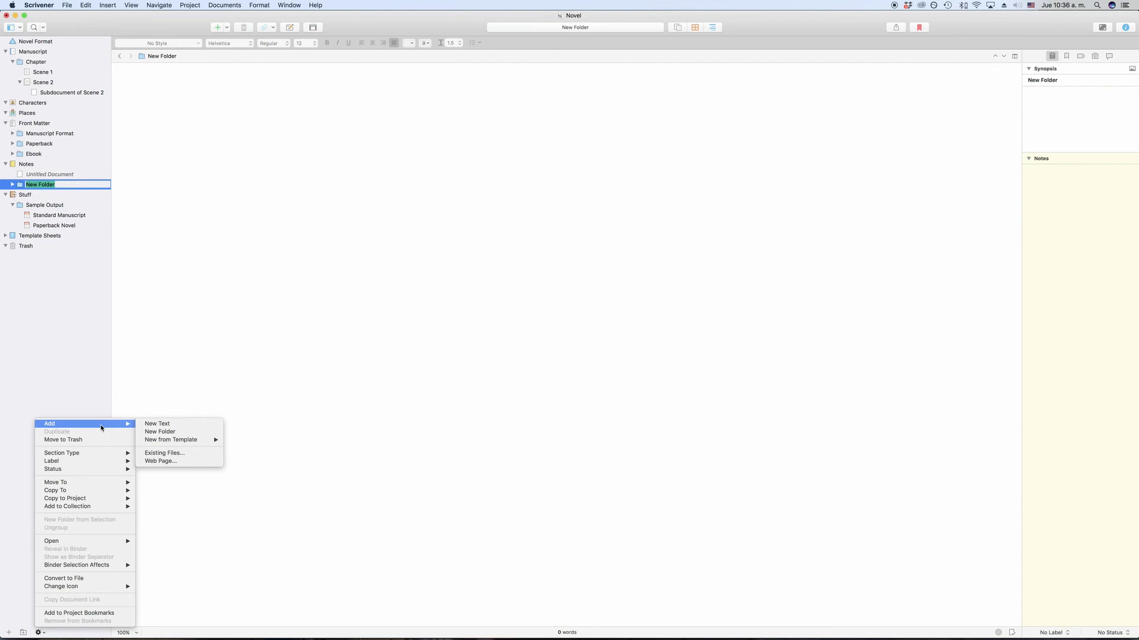